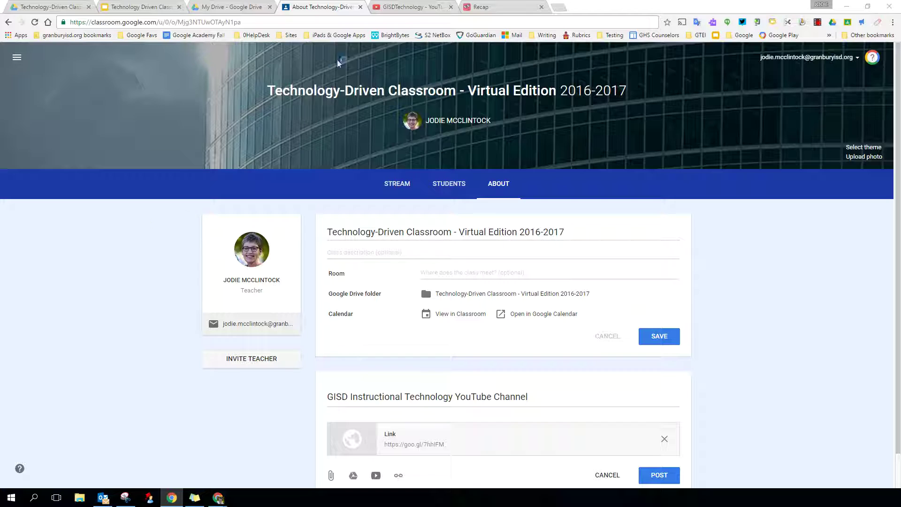
- Switch to the GISDTechnology - YouTube tab from Google Classroom
{"action": "left_click", "coordinate": [412, 8]}
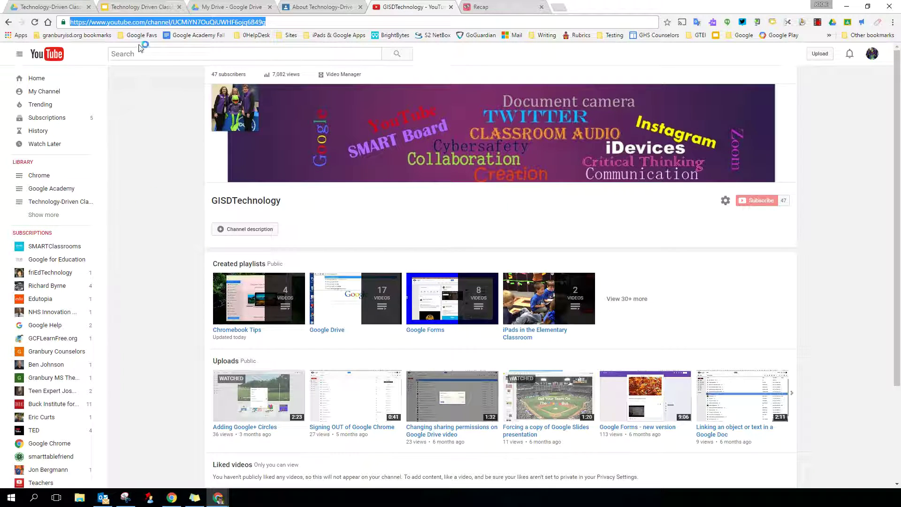
{"action": "left_click", "coordinate": [269, 22]}
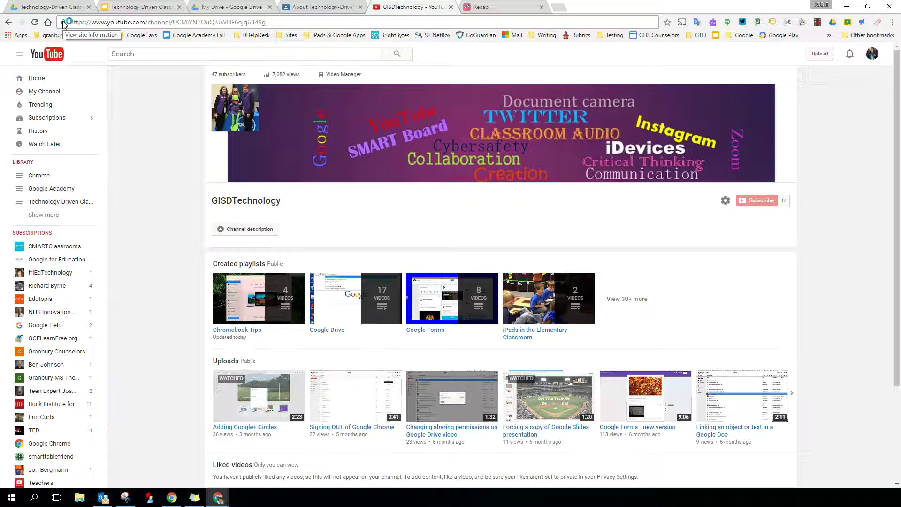
- Drag the GISDTechnology YouTube channel's page icon onto the bookmarks bar
{"action": "left_click_drag", "start_coordinate": [63, 22], "coordinate": [116, 45]}
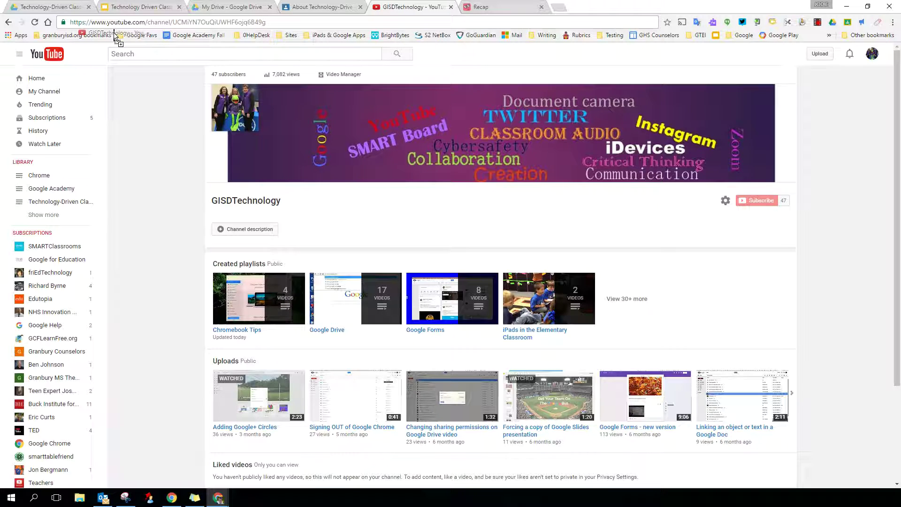
{"action": "left_click_drag", "start_coordinate": [115, 40], "coordinate": [115, 36]}
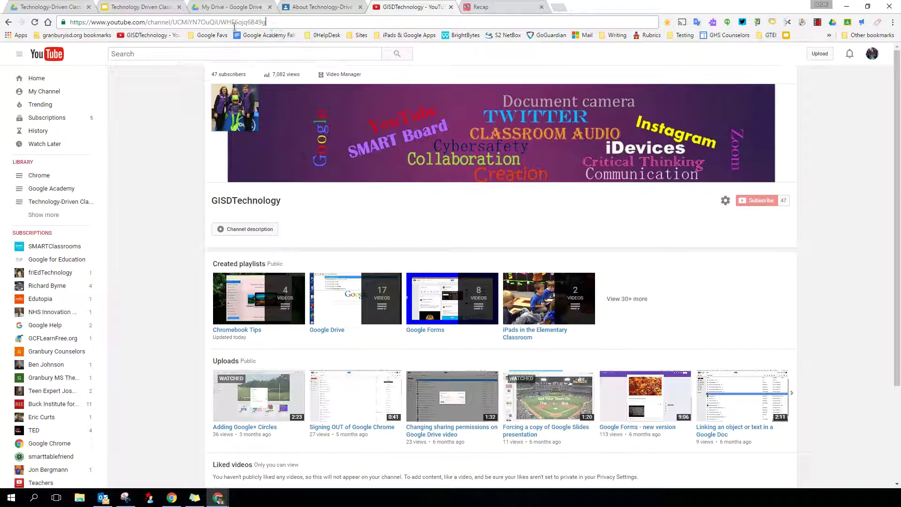
- Switch to the Recap tab and close its 'Don't Go!' sign-up popup
{"action": "left_click", "coordinate": [492, 7]}
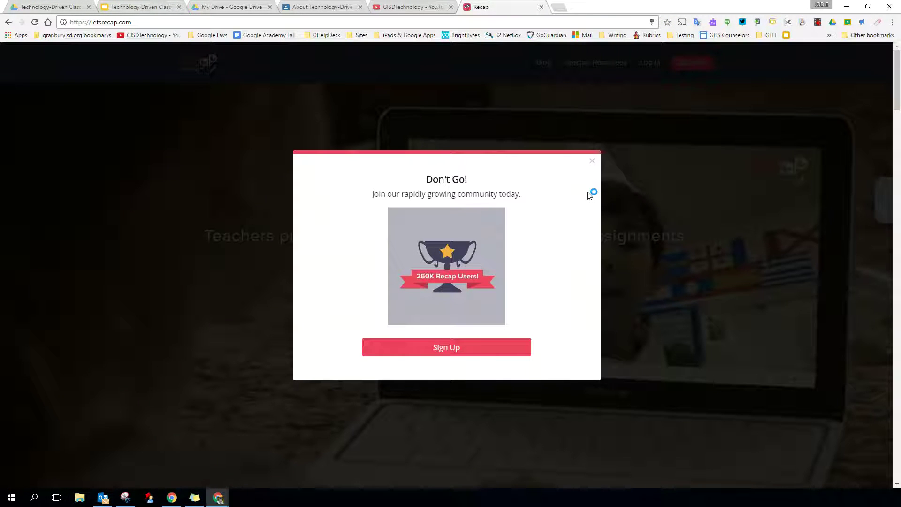
{"action": "left_click", "coordinate": [593, 165]}
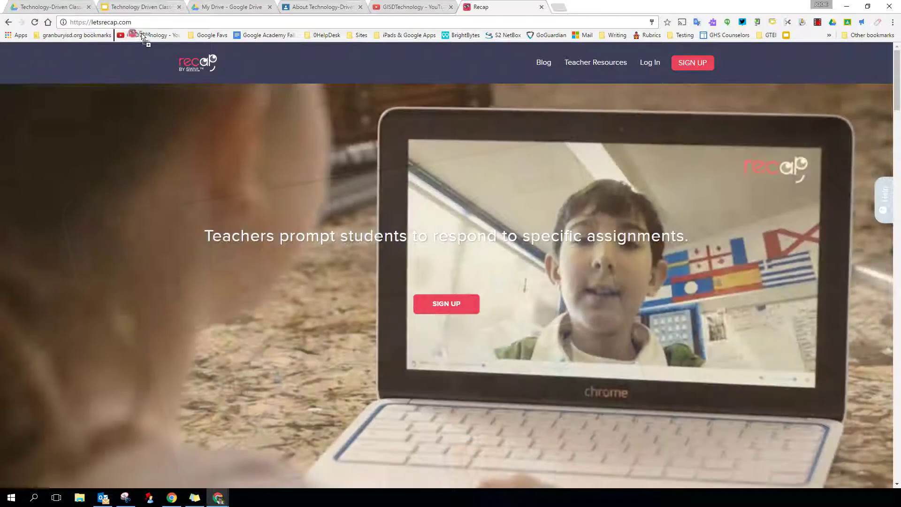
- Bookmark letsrecap.com on the bookmarks bar after GISDTechnology - YouTube
{"action": "left_click_drag", "start_coordinate": [143, 37], "coordinate": [175, 43]}
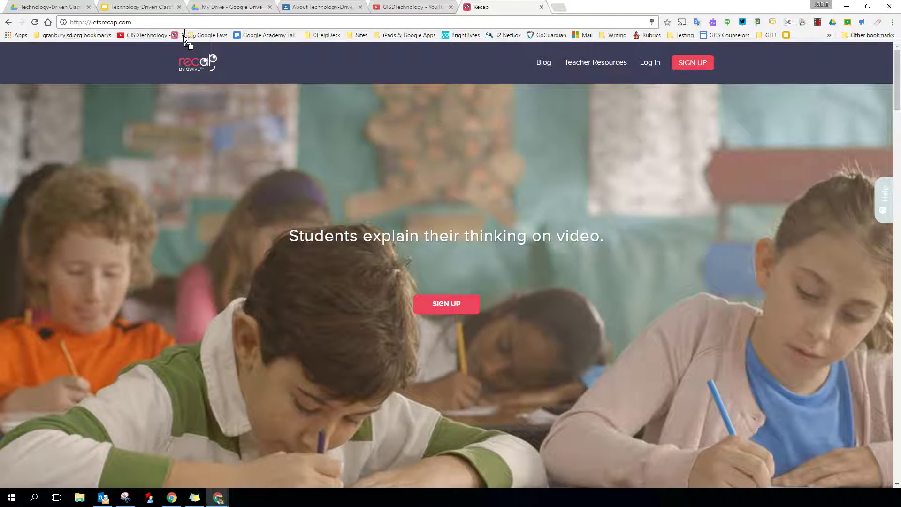
{"action": "left_click_drag", "start_coordinate": [186, 39], "coordinate": [184, 36]}
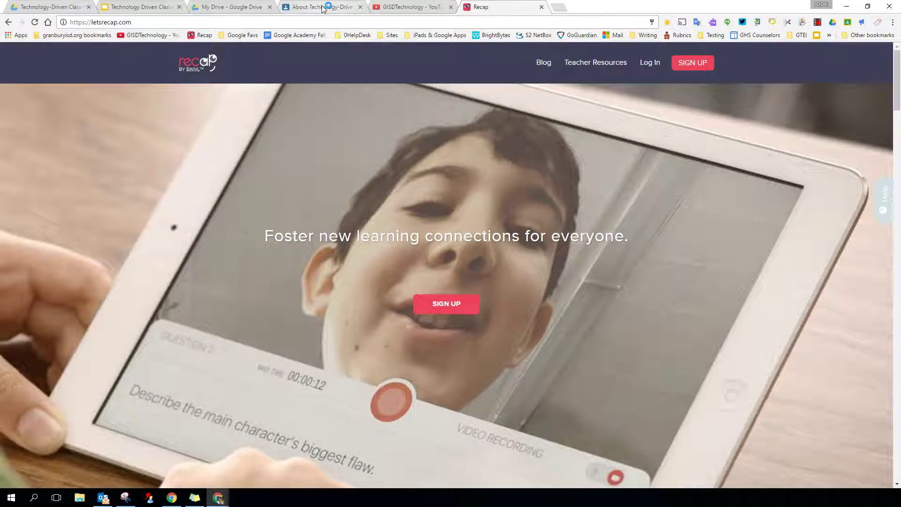
- Bookmark the About Technology-Driven Classroom page on the bookmarks bar after Recap
{"action": "left_click", "coordinate": [323, 9]}
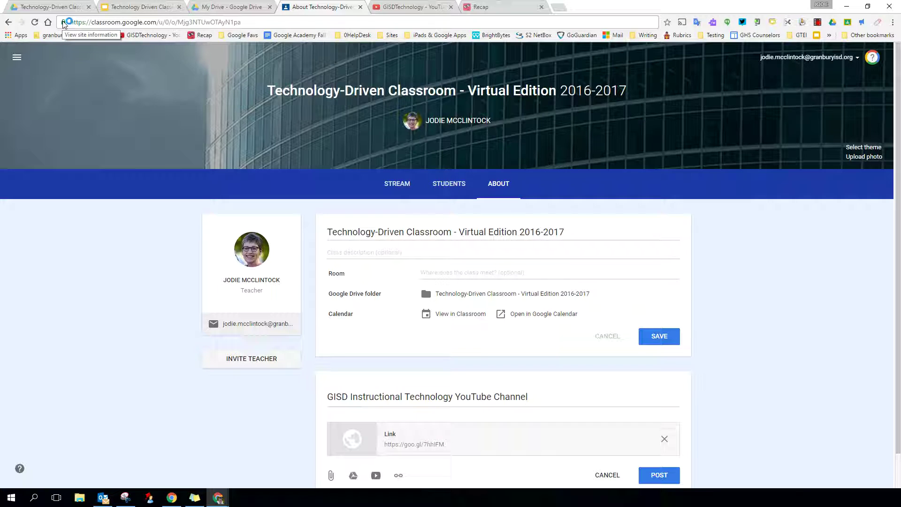
{"action": "left_click_drag", "start_coordinate": [64, 23], "coordinate": [216, 38]}
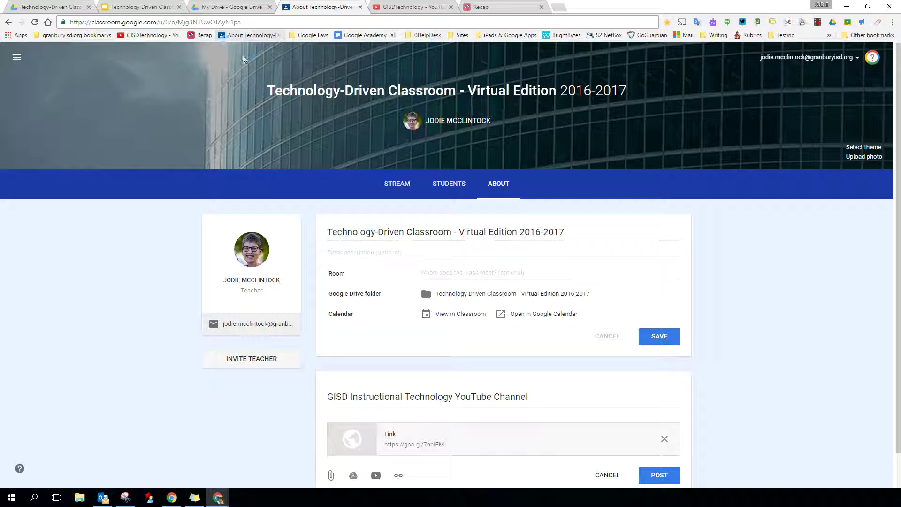